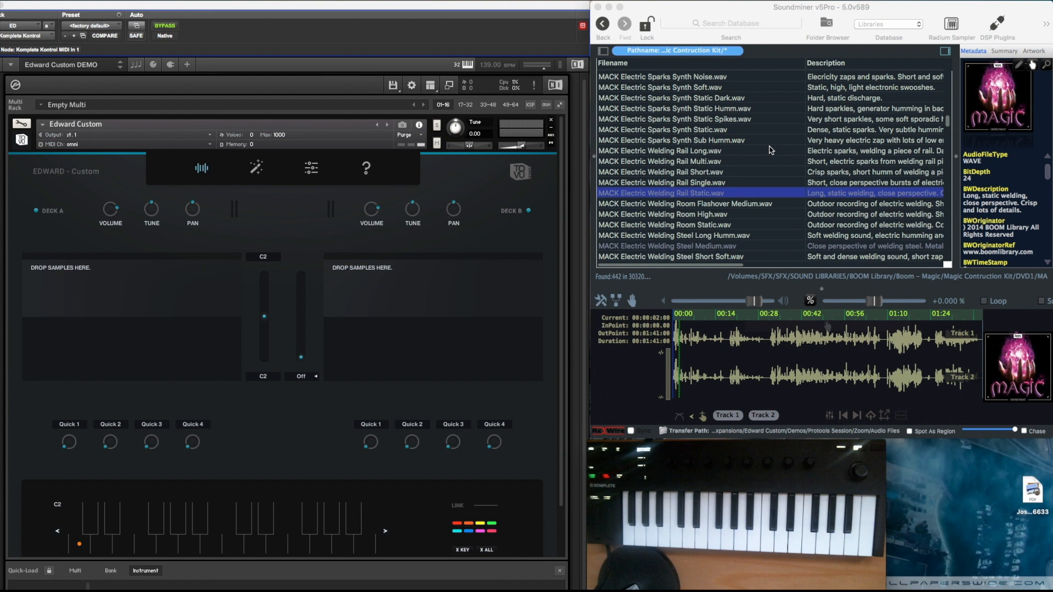
- Browse the Magic Construction Kit sound library and audition firework, ice, liquid and whoosh sounds as source material
scroll(688, 156, down, 10)
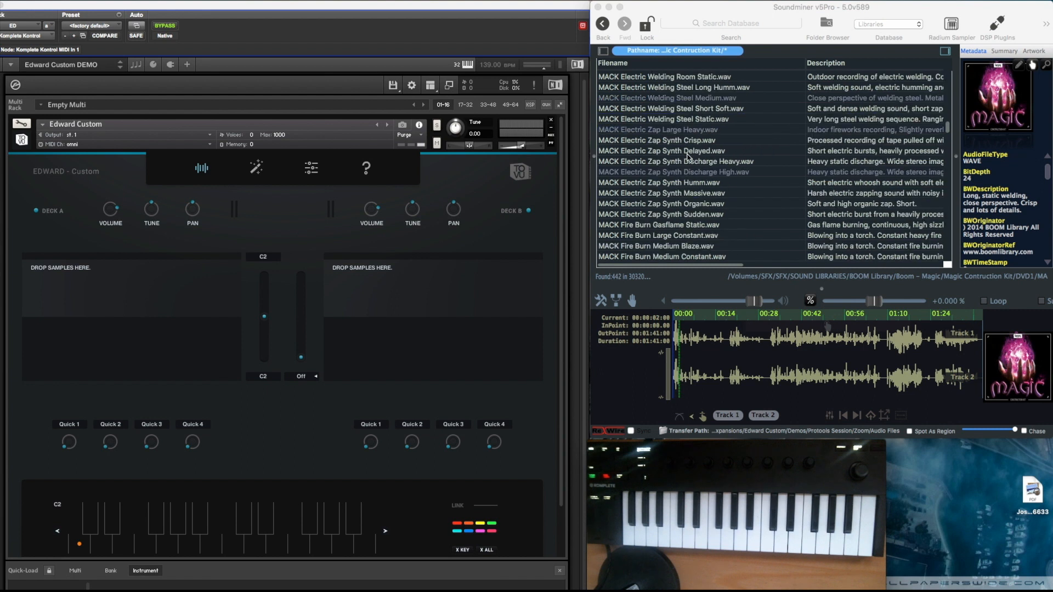
scroll(688, 156, down, 8)
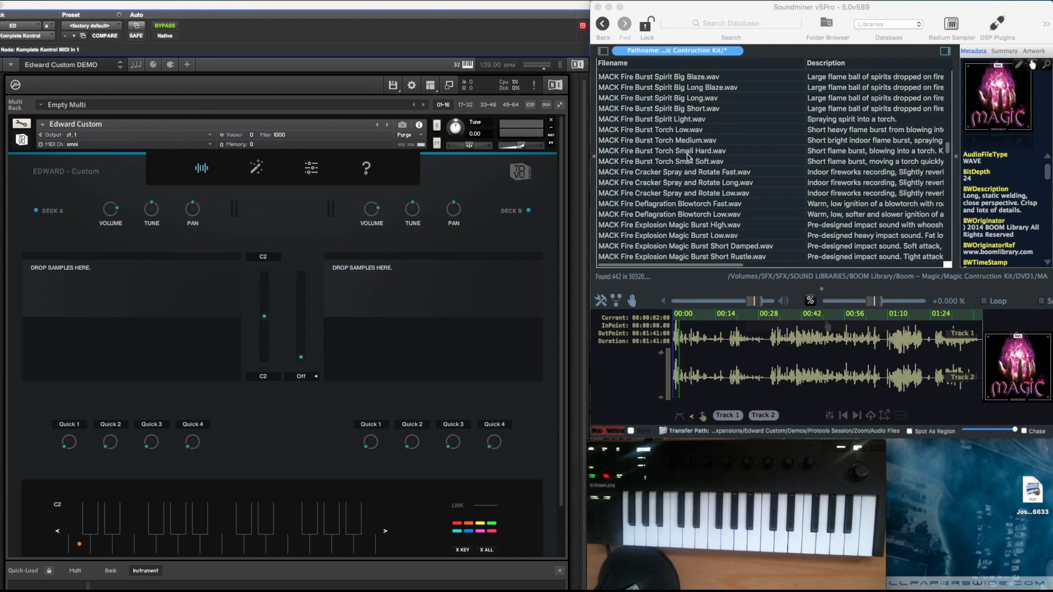
scroll(689, 156, down, 10)
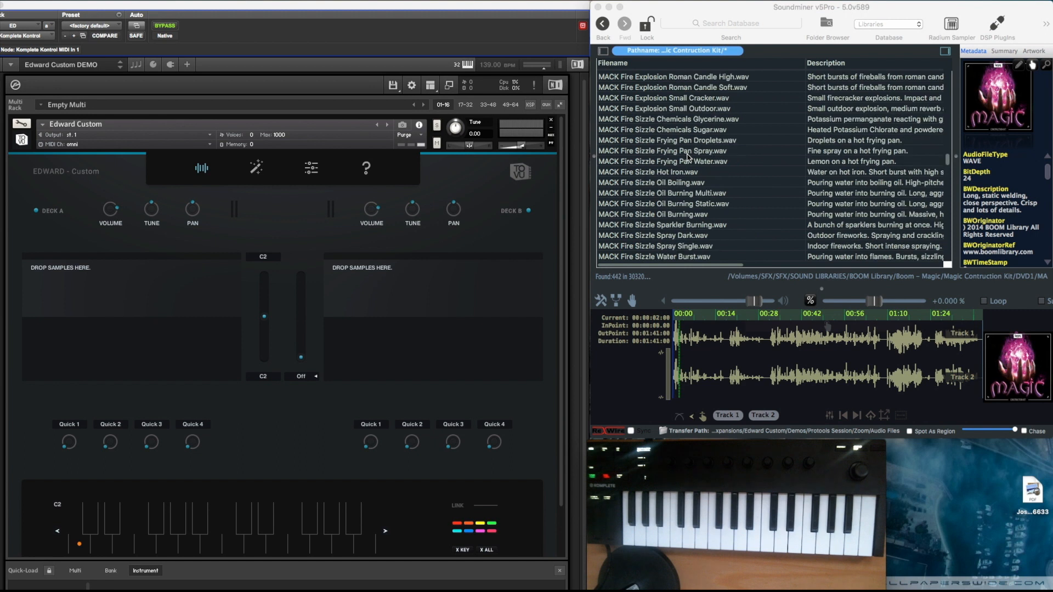
scroll(689, 156, down, 12)
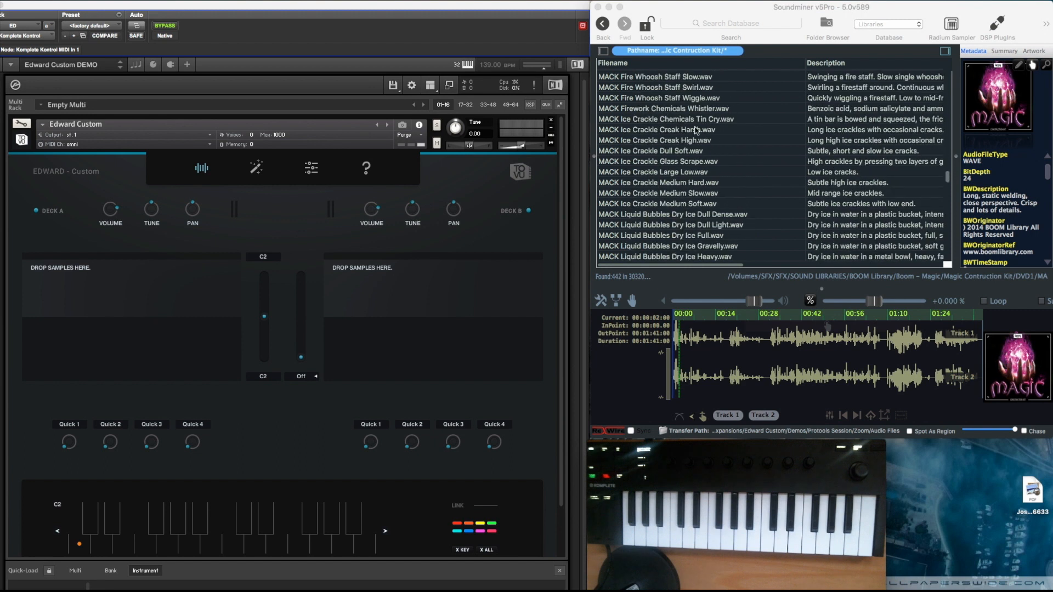
click(717, 110)
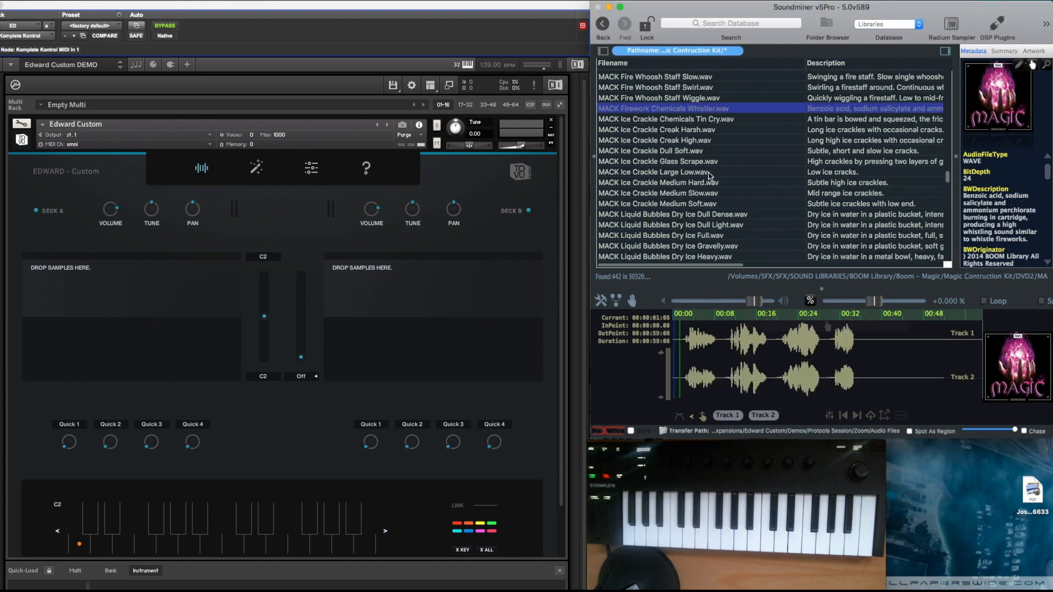
click(713, 140)
scroll(726, 206, down, 8)
click(726, 205)
scroll(726, 206, down, 5)
click(726, 206)
scroll(726, 206, down, 12)
click(726, 206)
scroll(726, 206, down, 5)
click(726, 206)
scroll(727, 205, down, 8)
click(726, 205)
scroll(726, 205, down, 7)
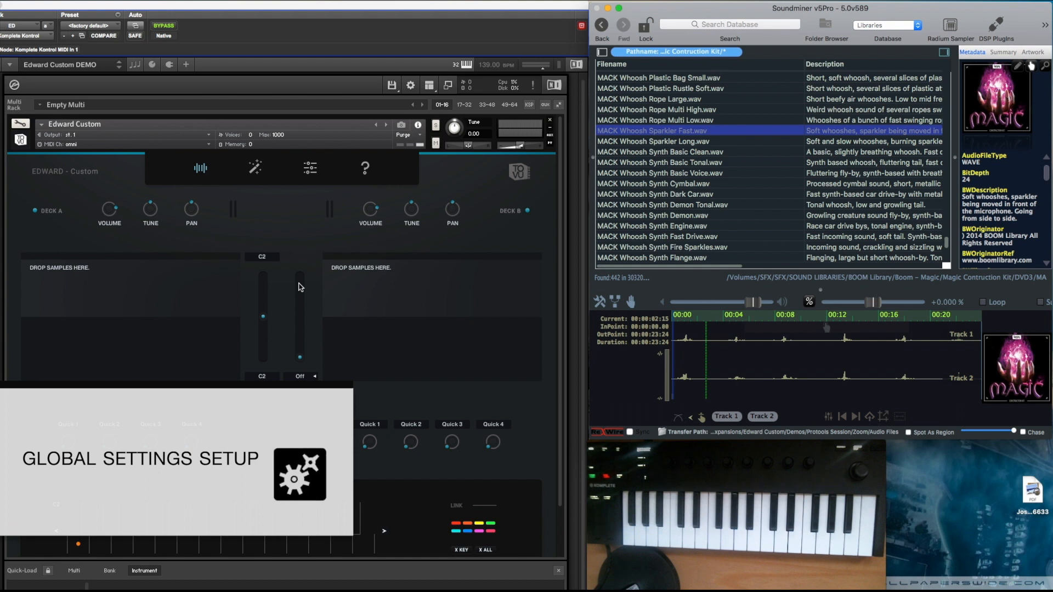
- Switch off One Shot in the instrument's global settings and set the playback mode to Random
click(310, 169)
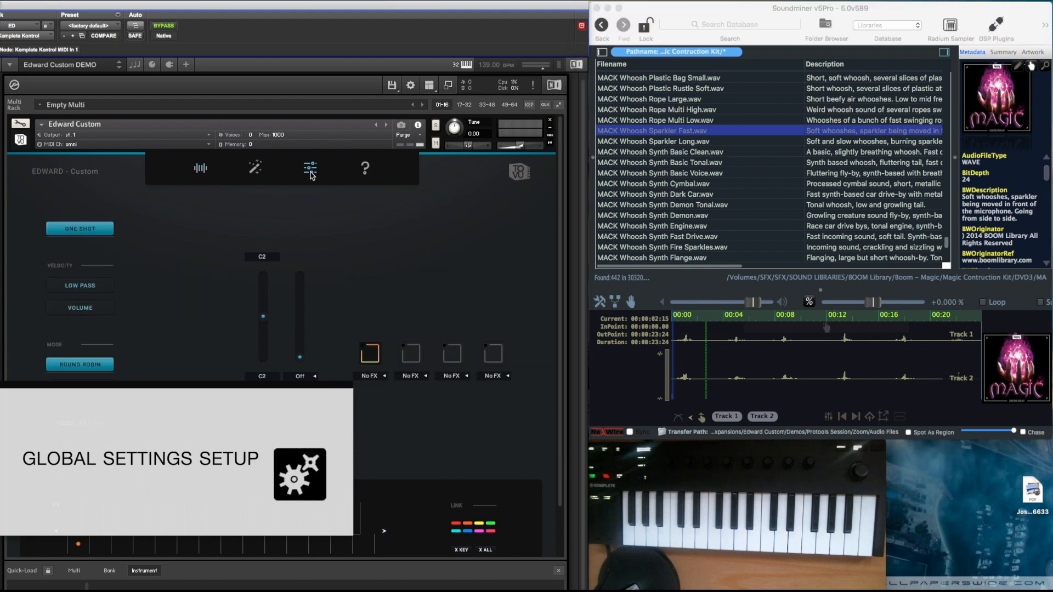
click(91, 230)
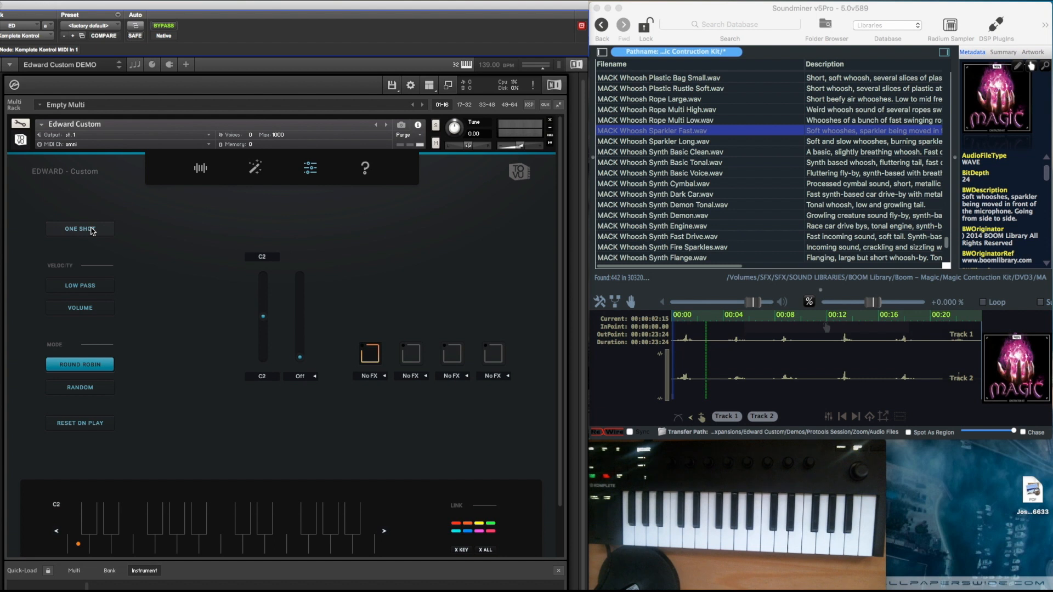
click(80, 388)
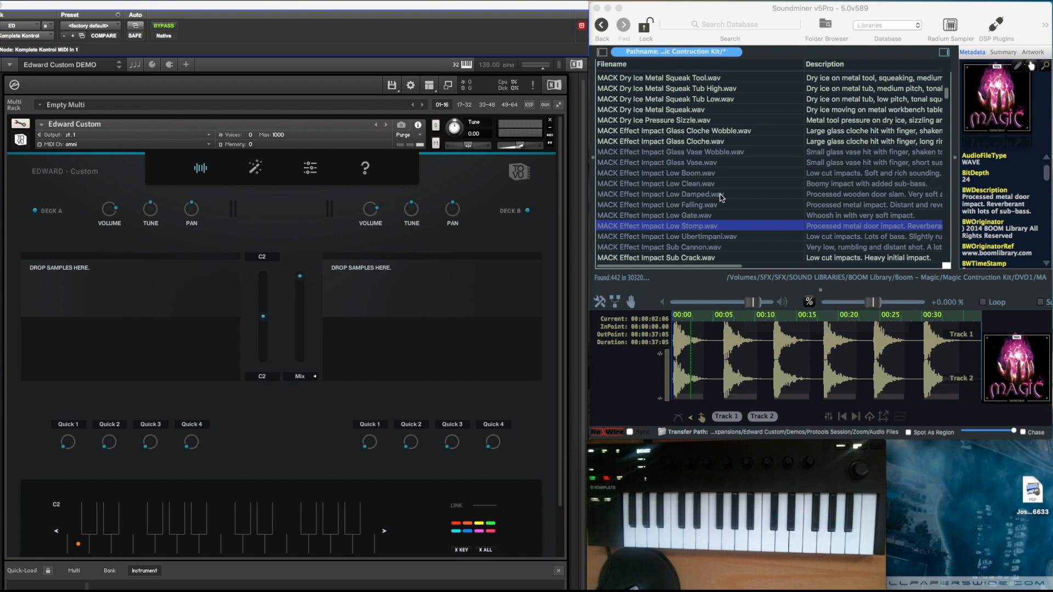
- Import the slices of MACK Effect Impact Low Stomp.wav into Deck B at C2 and raise the samples' fade-in
click(685, 215)
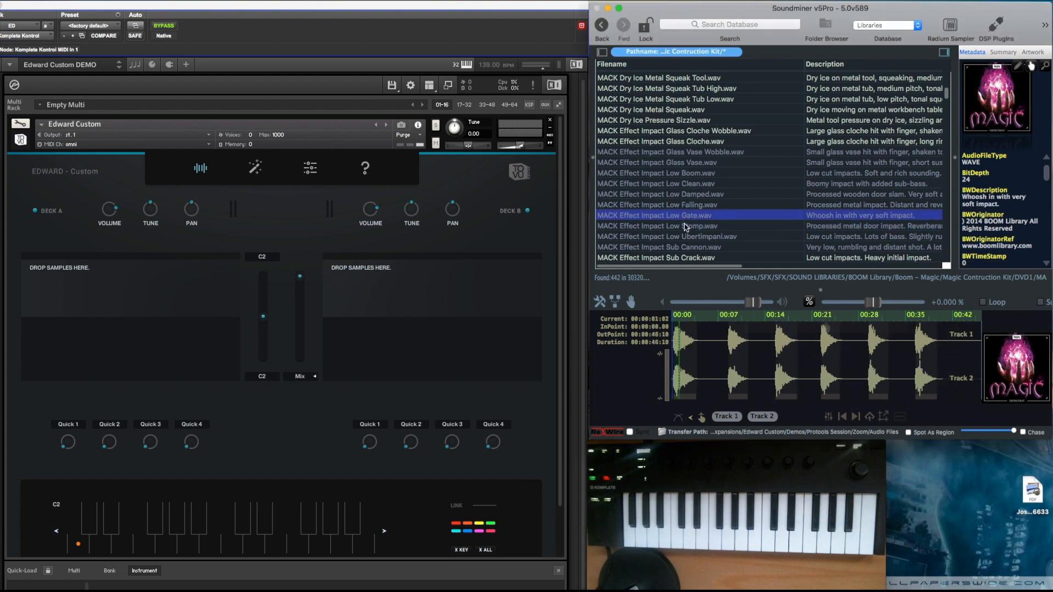
click(685, 226)
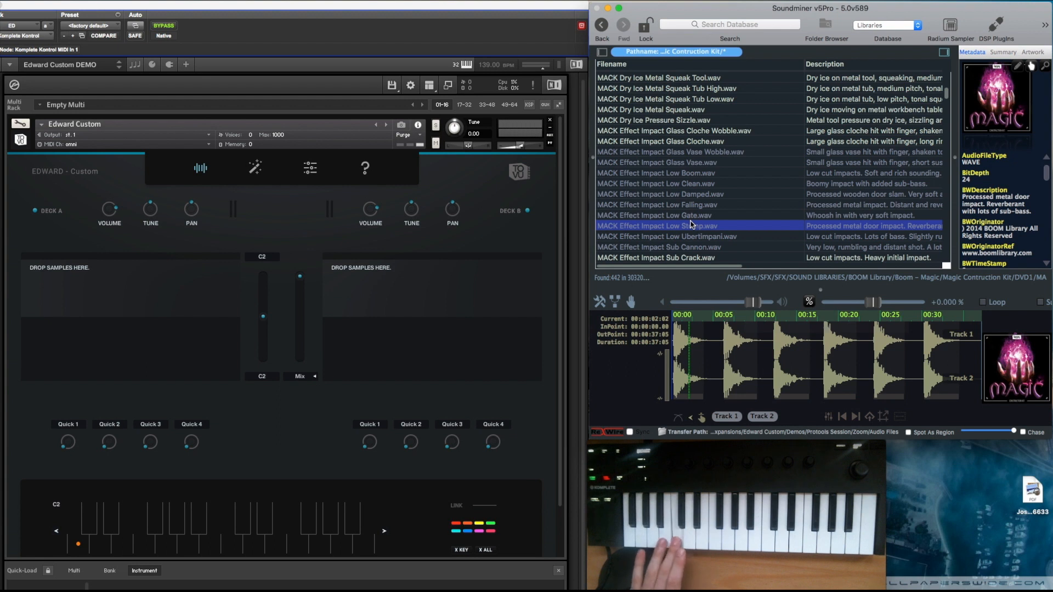
click(881, 416)
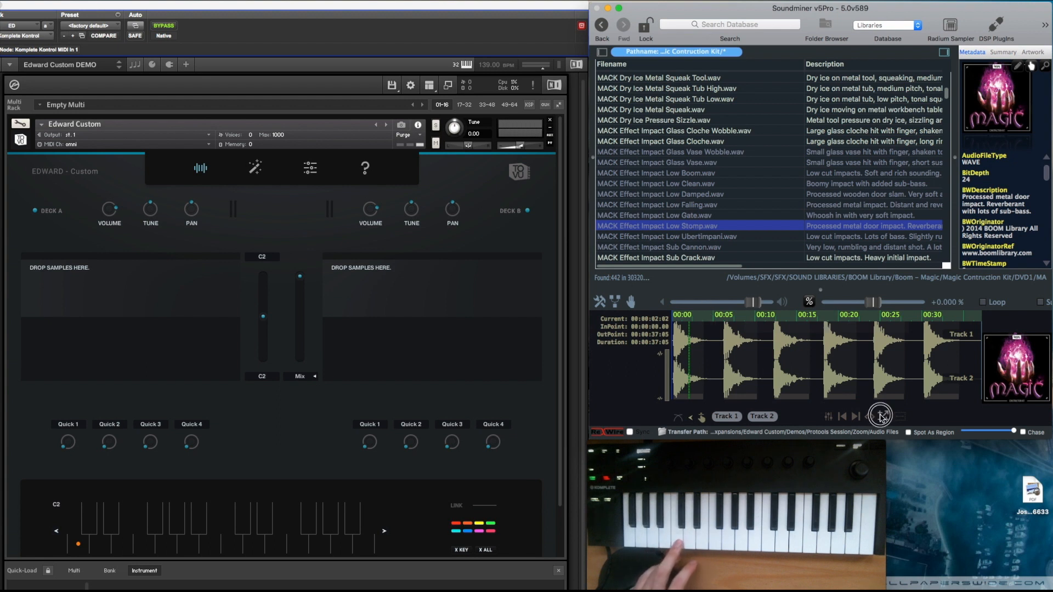
drag(881, 416, 430, 280)
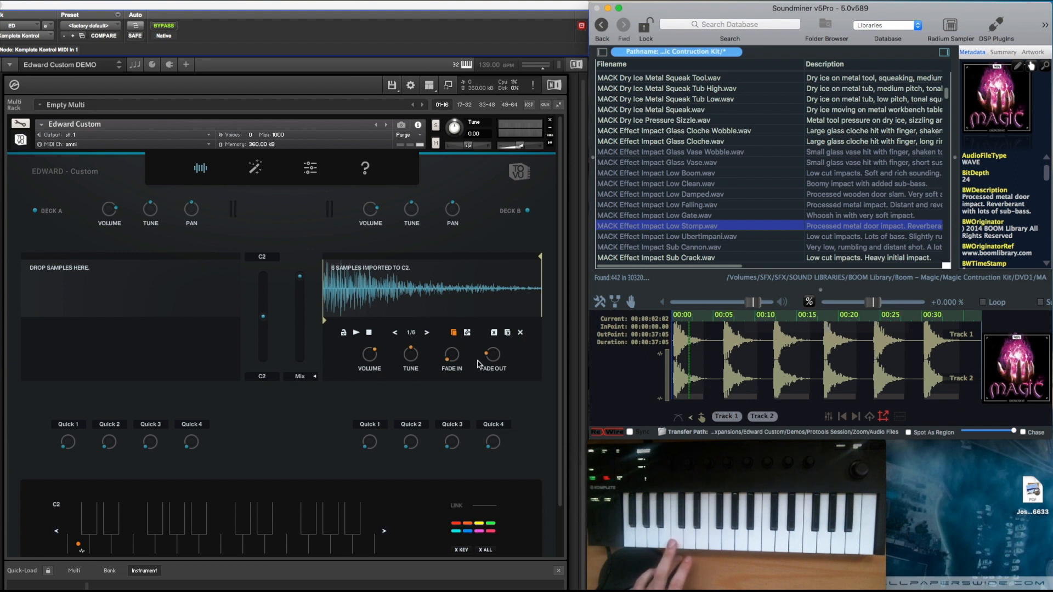
click(454, 334)
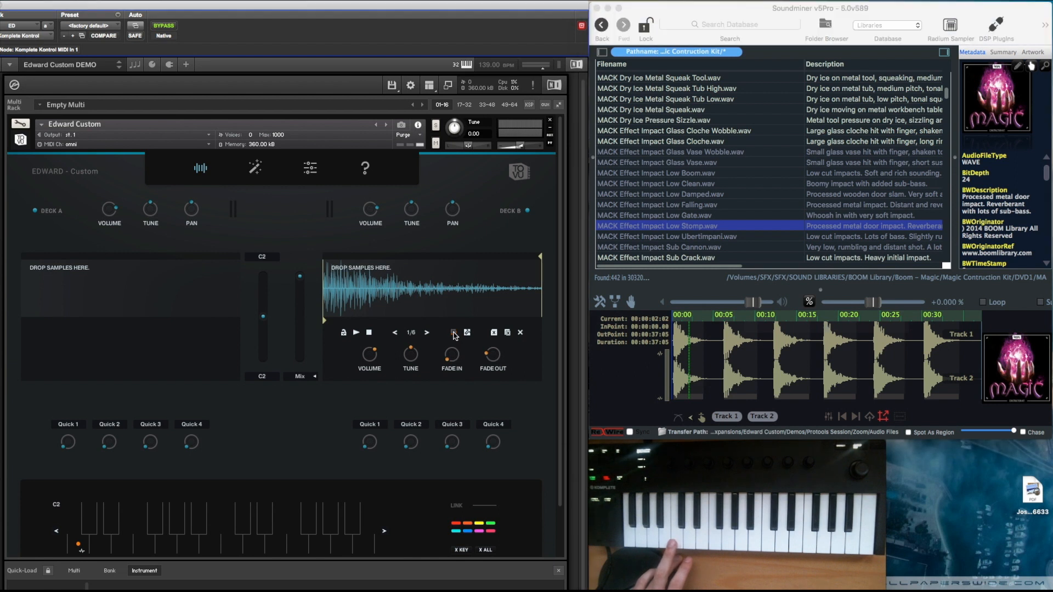
drag(454, 360, 491, 315)
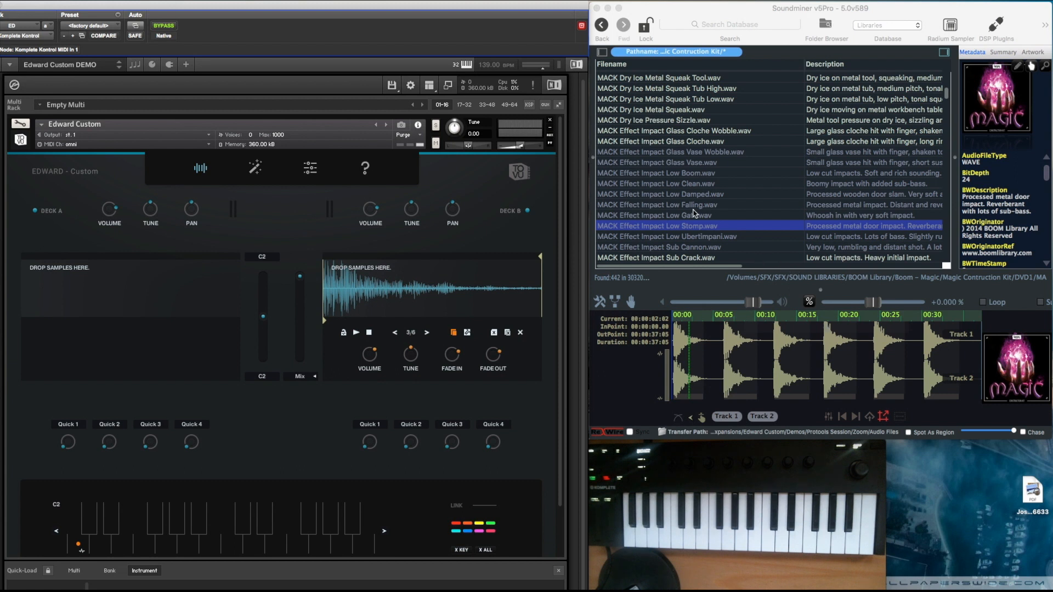
- Import the slices of MACK Effect Impact Low Ubertimpani.wav into Deck A at C2
click(700, 237)
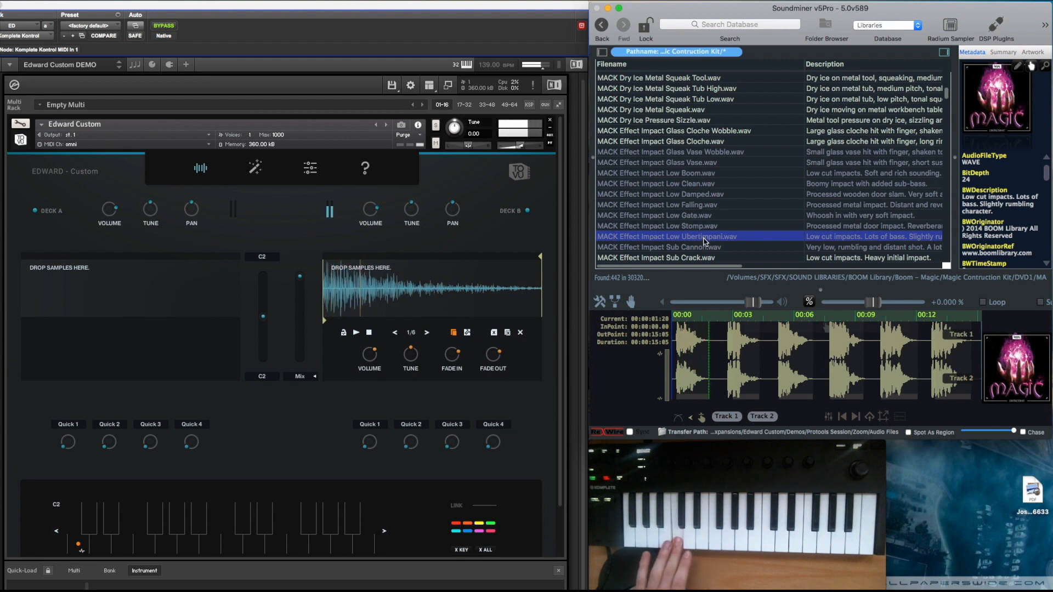
click(887, 420)
drag(887, 420, 154, 288)
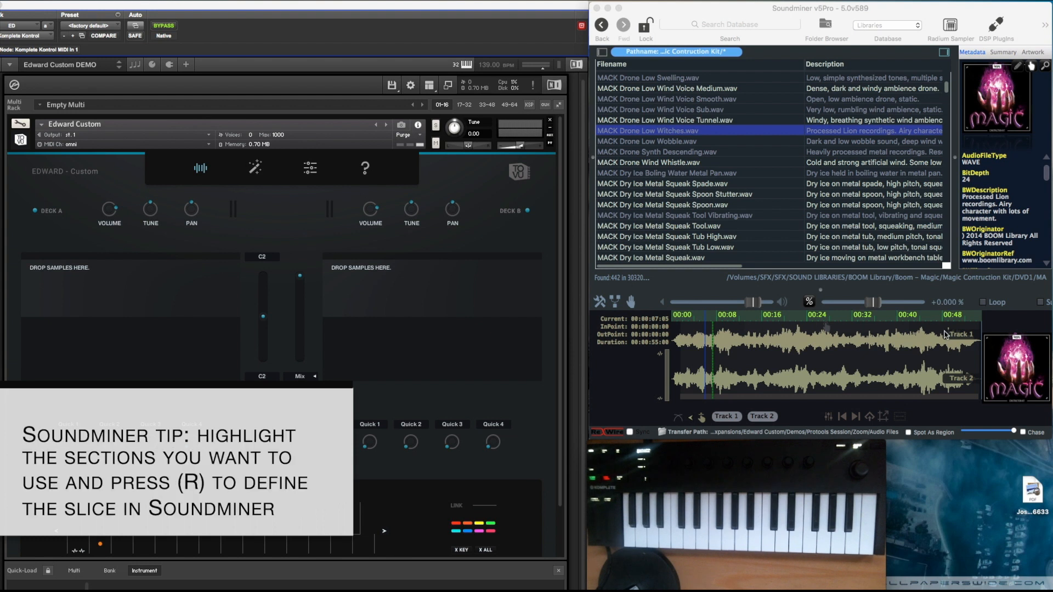
- Define seven consecutive slices along the waveform of MACK Drone Low Witches.wav
click(724, 354)
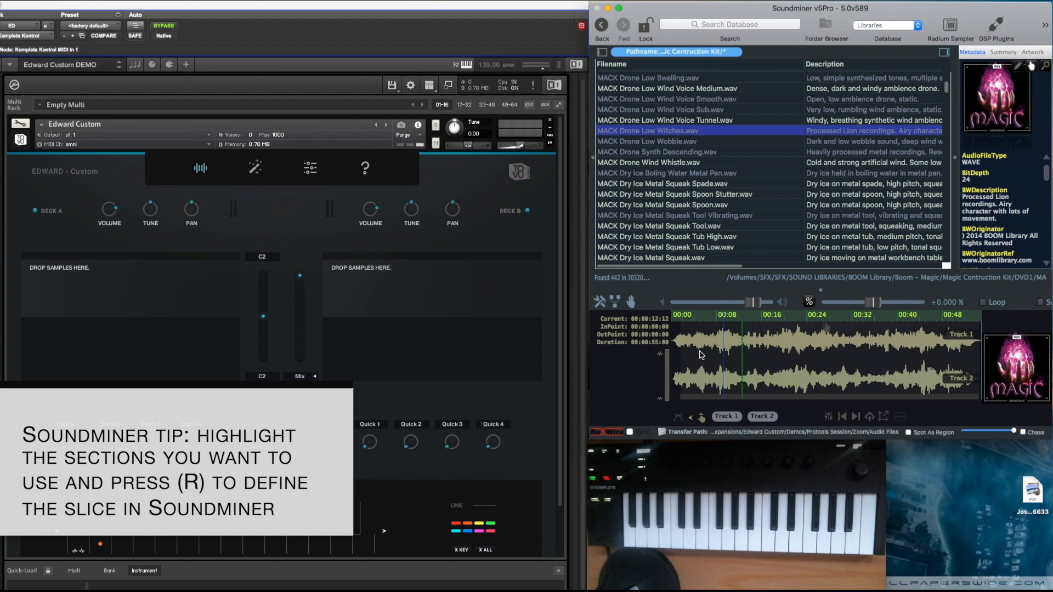
drag(680, 354, 959, 351)
click(724, 351)
key(r)
key(r)
key(r)
key(r)
key(r)
key(r)
- Import the Low Witches slices into Deck B at D2 and raise their fade-in and fade-out
drag(884, 418, 390, 284)
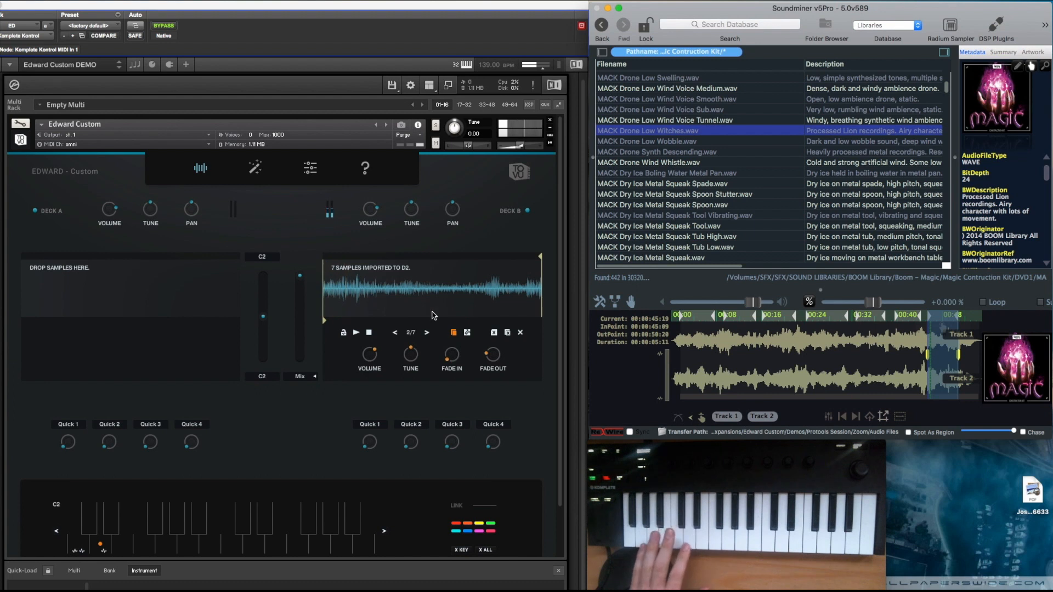
drag(449, 355, 440, 288)
drag(490, 358, 501, 301)
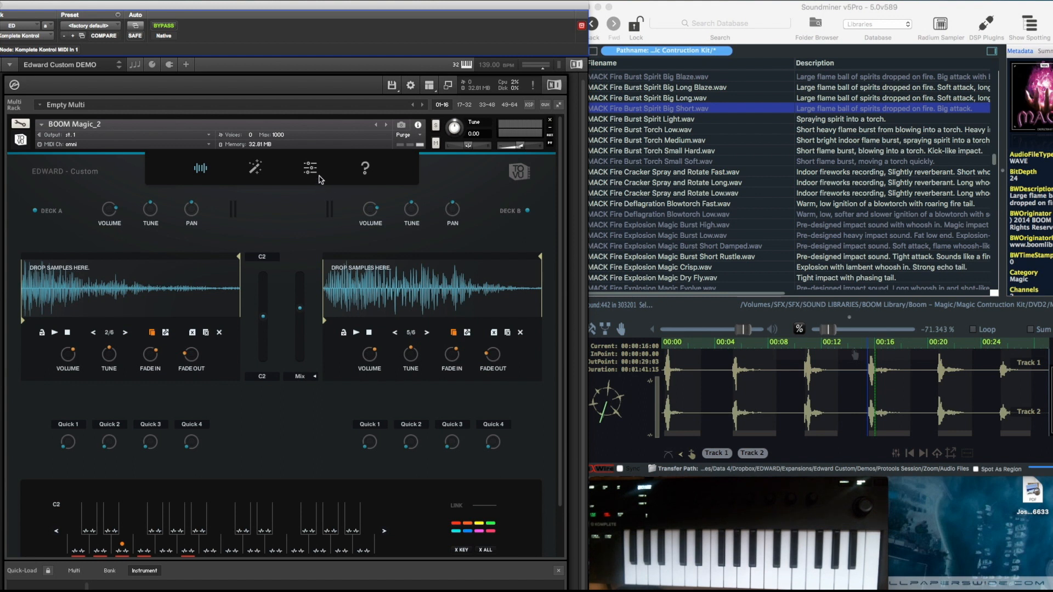
- Open the global settings of the BOOM Magic_2 instrument and adjust the mix amount of its Reverb effect
click(310, 169)
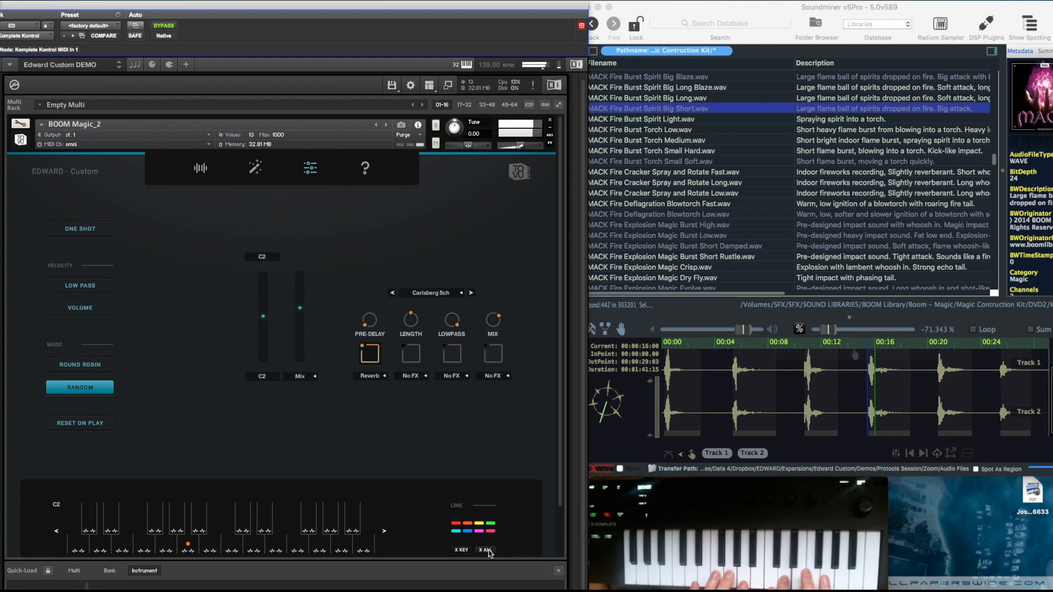
drag(503, 333, 495, 347)
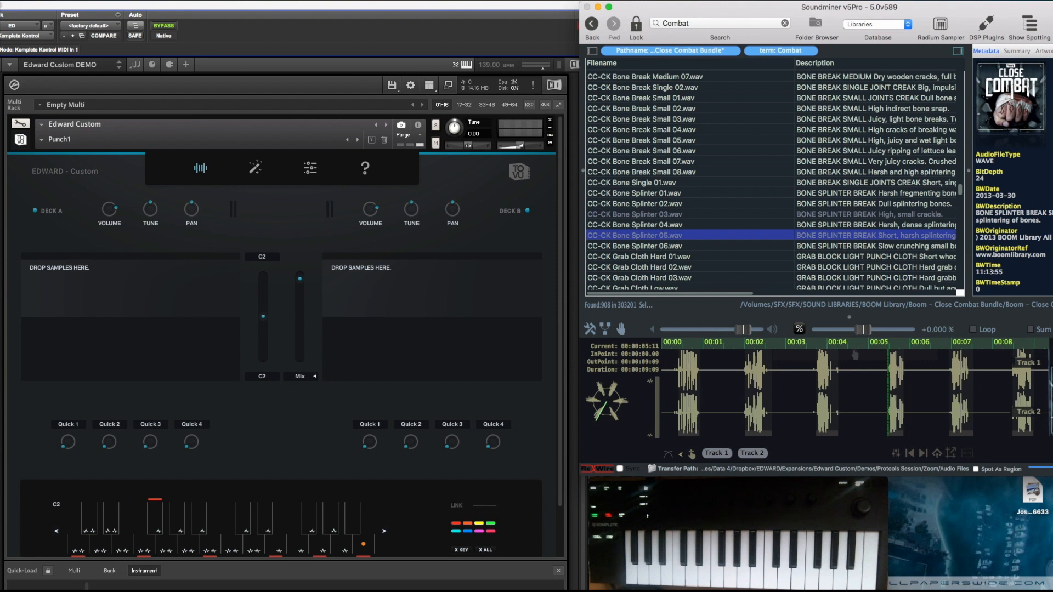
- Load the Edward Custom snapshots Punch2, Punch3 and Punch4 one after another to play each of them
click(44, 139)
click(49, 139)
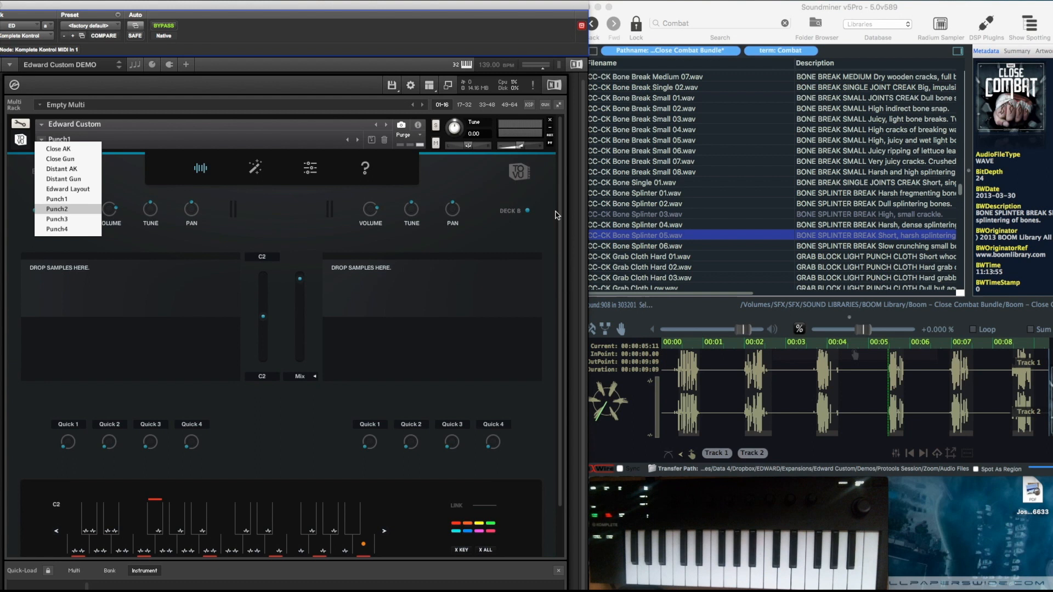
key(Return)
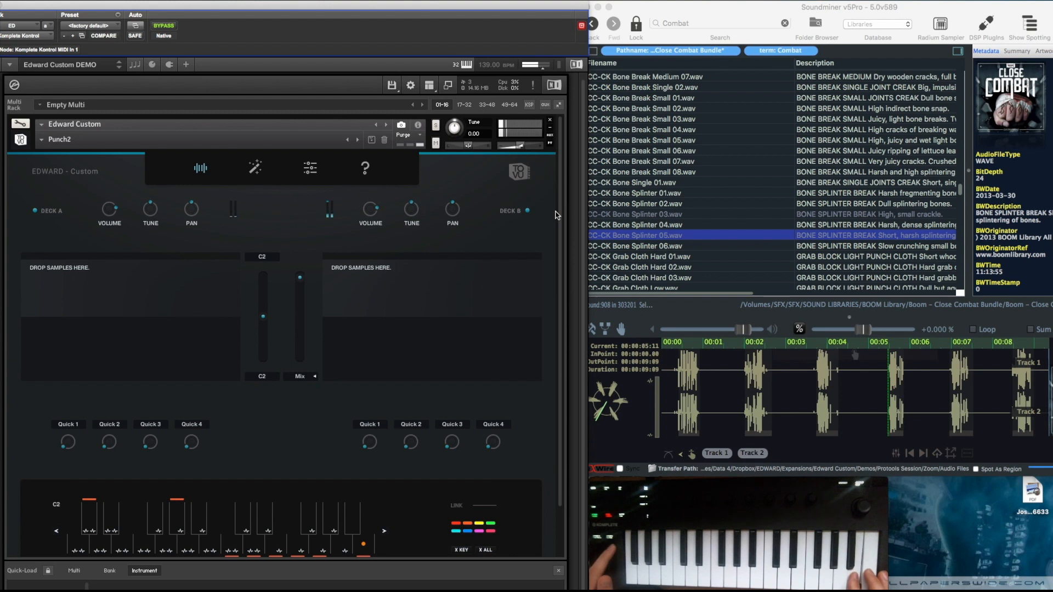
click(43, 140)
click(62, 223)
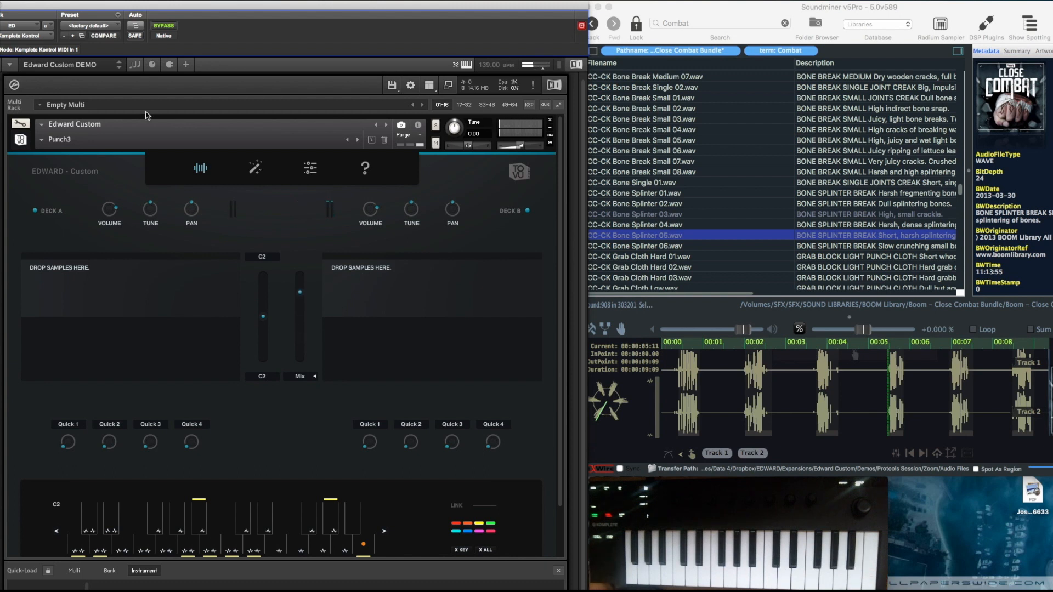
click(44, 142)
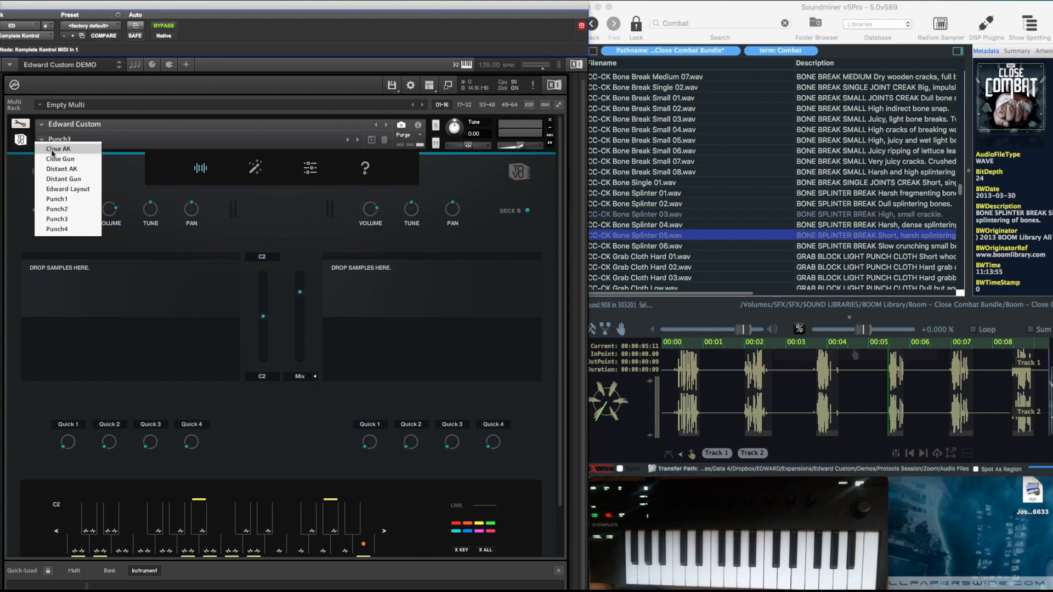
click(67, 218)
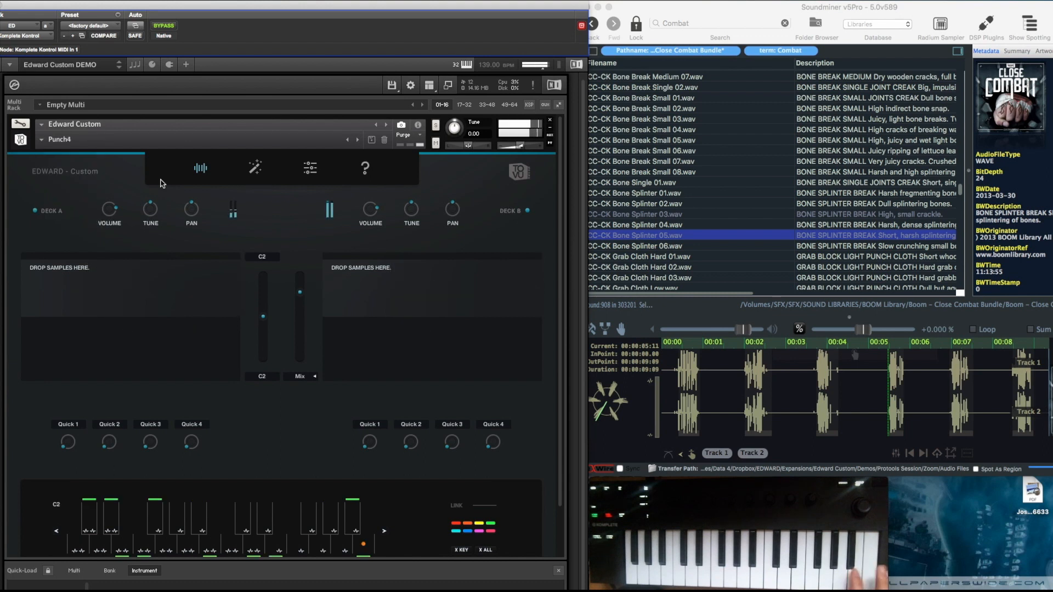